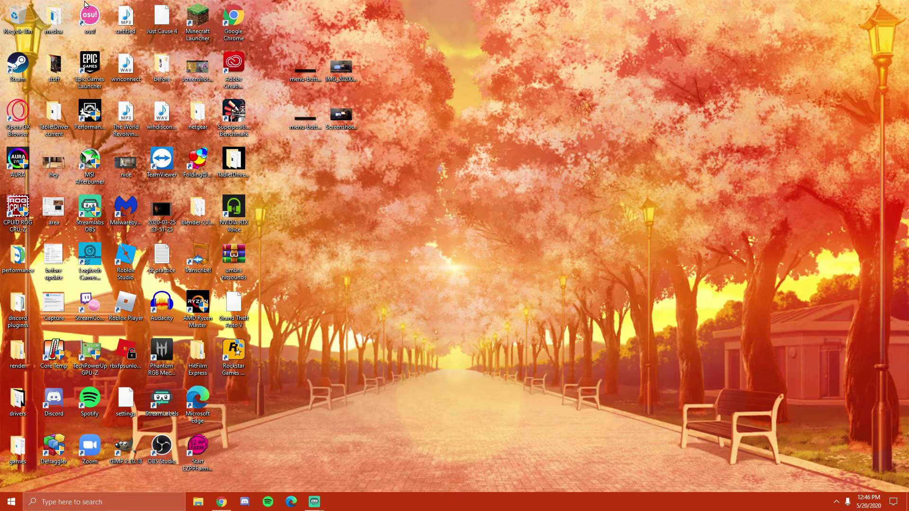
Open osu!'s install folder from its shortcut and select the osu!.Cole config file.
{"action": "right_click", "coordinate": [96, 17]}
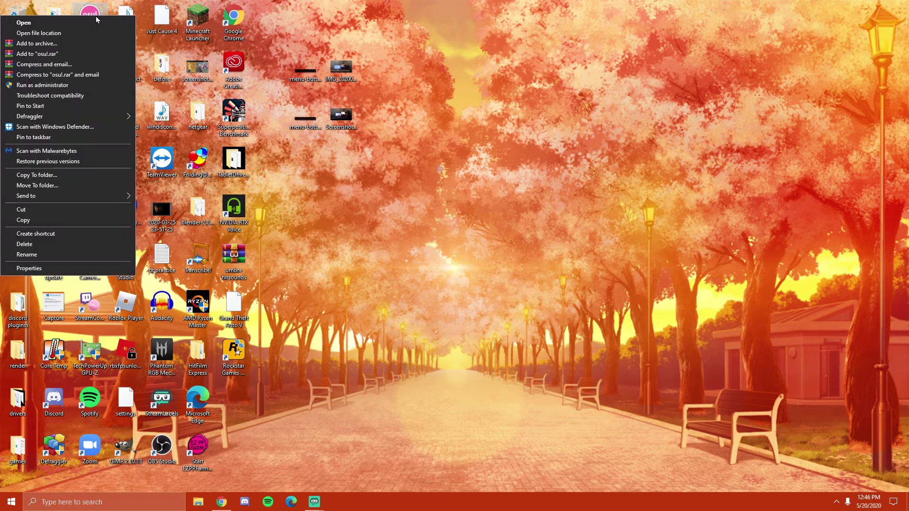
{"action": "left_click", "coordinate": [34, 34]}
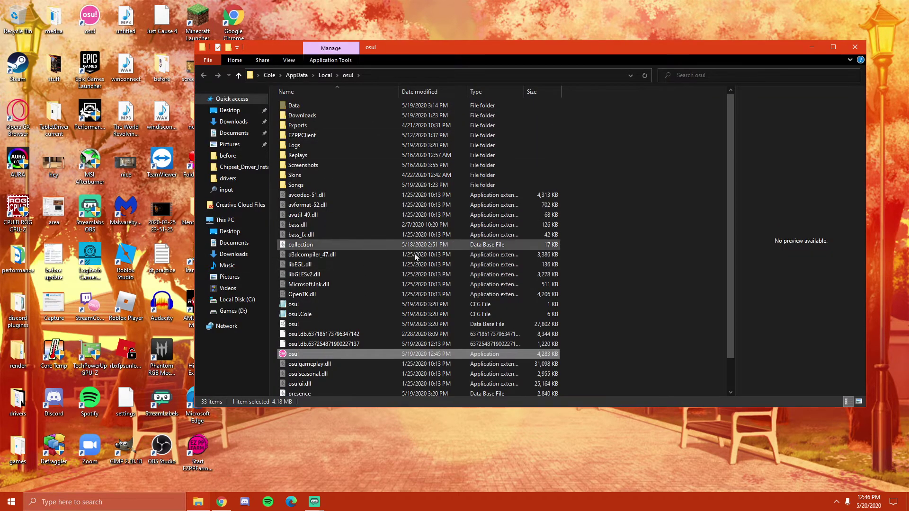
{"action": "scroll", "coordinate": [389, 280], "scroll_direction": "down", "scroll_amount": 1}
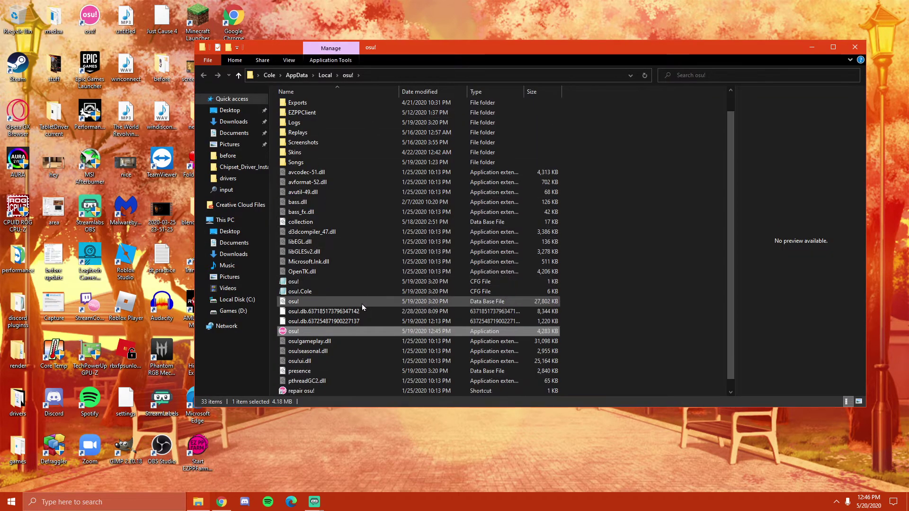
{"action": "left_click", "coordinate": [286, 283]}
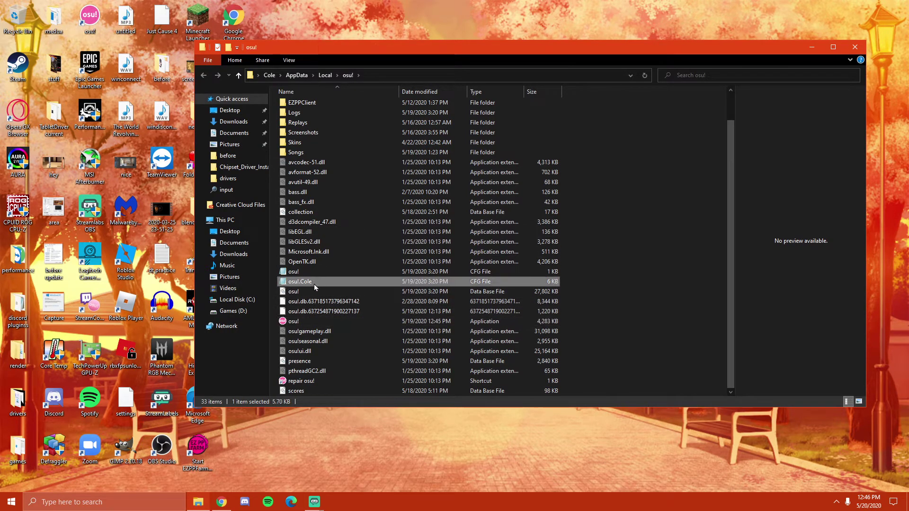
Open the Start menu's account options, then dismiss them and the Start menu.
{"action": "left_click", "coordinate": [10, 503]}
{"action": "left_click", "coordinate": [12, 389]}
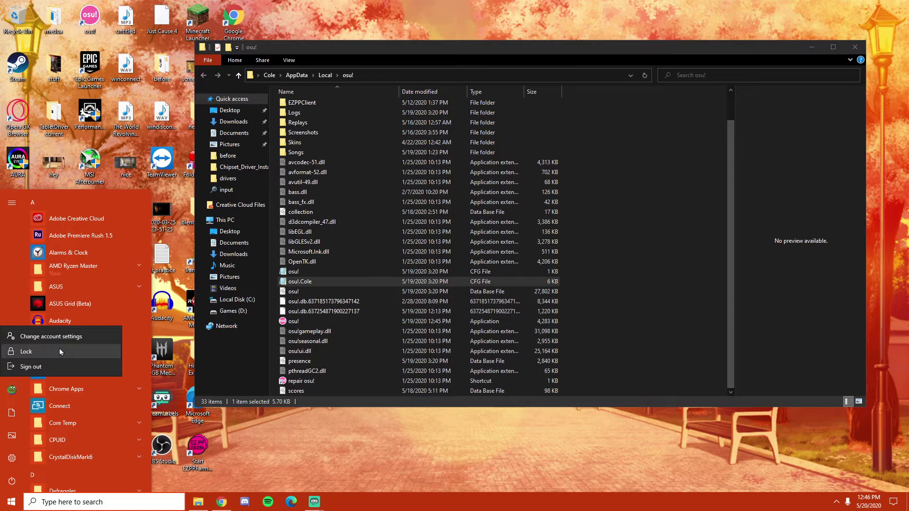
{"action": "key", "text": "Escape"}
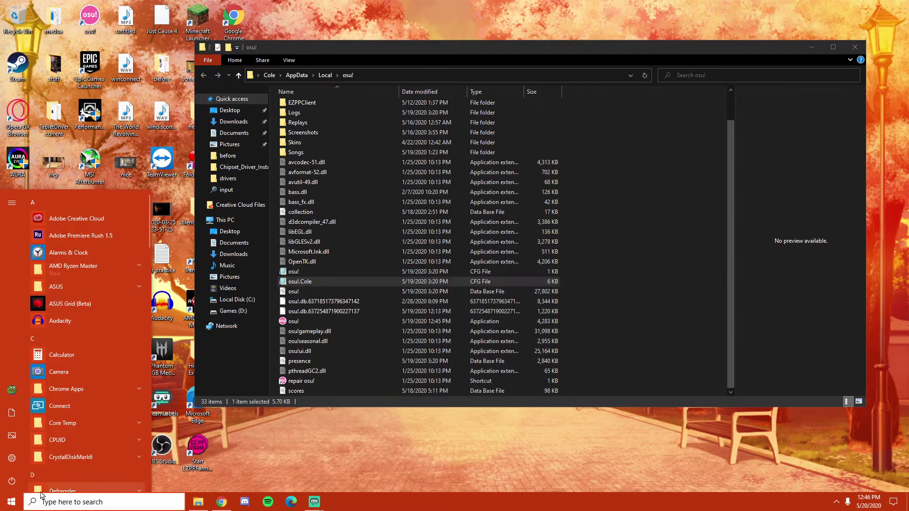
{"action": "key", "text": "Escape"}
Open osu!.Cole in Notepad and place the cursor after BloomSoftening = 0.
{"action": "double_click", "coordinate": [310, 280]}
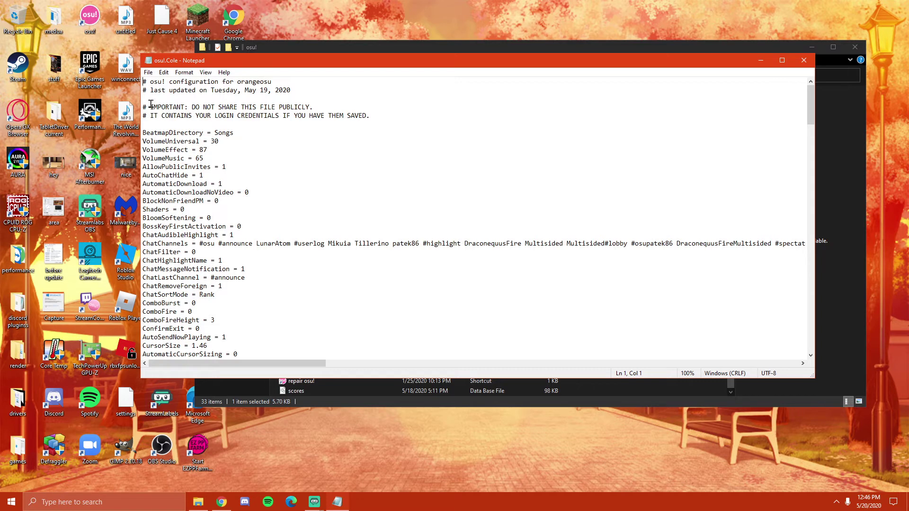
{"action": "left_click_drag", "start_coordinate": [150, 104], "coordinate": [372, 85]}
{"action": "left_click", "coordinate": [199, 141]}
{"action": "left_click", "coordinate": [248, 215]}
Search the config for 'mypc' to locate the MyPcSucks setting.
{"action": "key", "text": "ctrl+f"}
{"action": "key", "text": "BackSpace"}
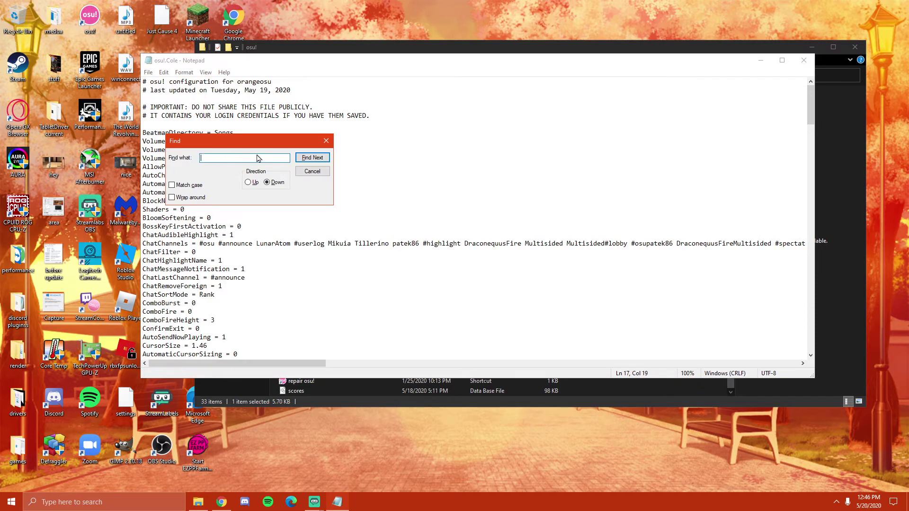
{"action": "type", "text": "mypcsucks"}
{"action": "left_click", "coordinate": [312, 158]}
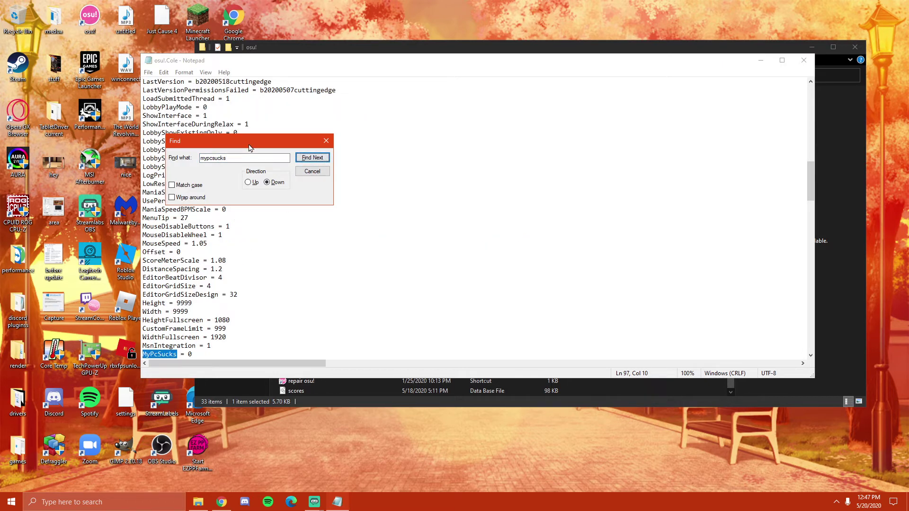
{"action": "left_click_drag", "start_coordinate": [250, 148], "coordinate": [230, 129]}
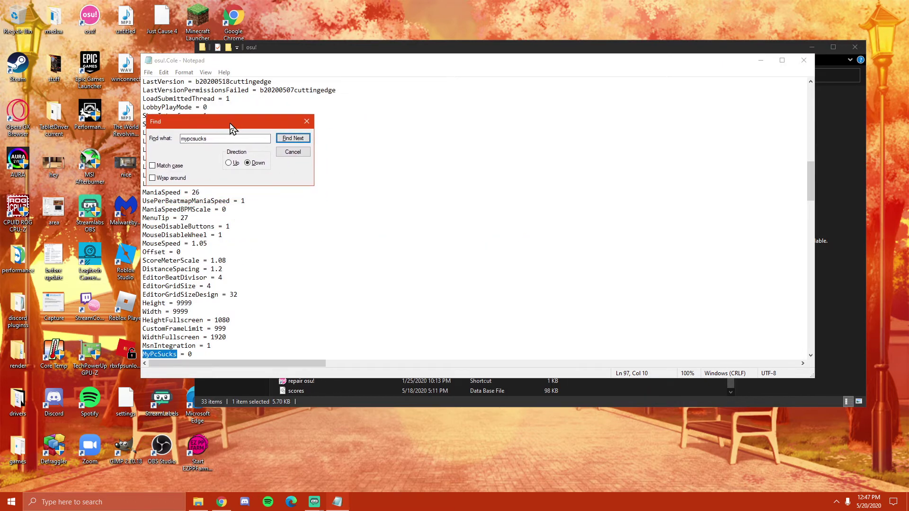
Change MyPcSucks from 0 to 1, save the file, and close the search box.
{"action": "left_click", "coordinate": [192, 355]}
{"action": "key", "text": "BackSpace"}
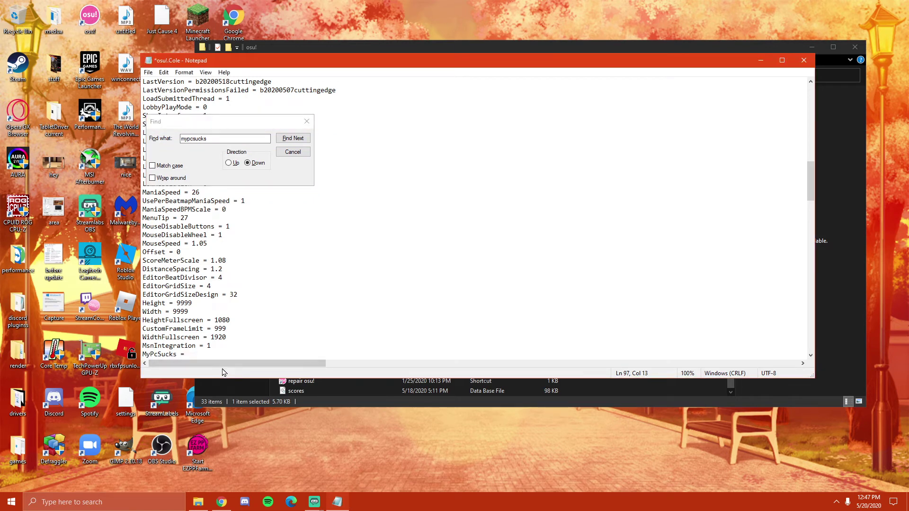
{"action": "type", "text": "1"}
{"action": "key", "text": "ctrl+s"}
{"action": "left_click", "coordinate": [306, 122]}
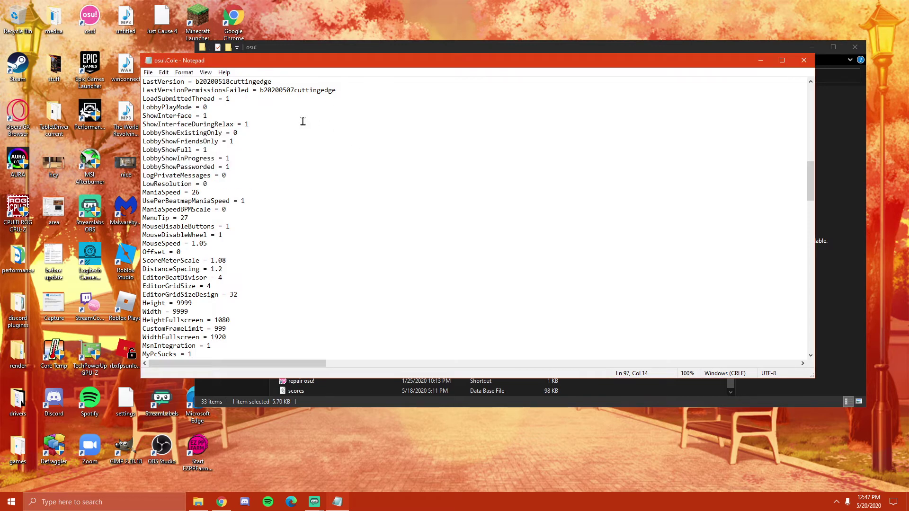
Close Notepad and the osu! folder, then open NVIDIA Control Panel from the desktop.
{"action": "left_click", "coordinate": [804, 60]}
{"action": "left_click", "coordinate": [855, 46]}
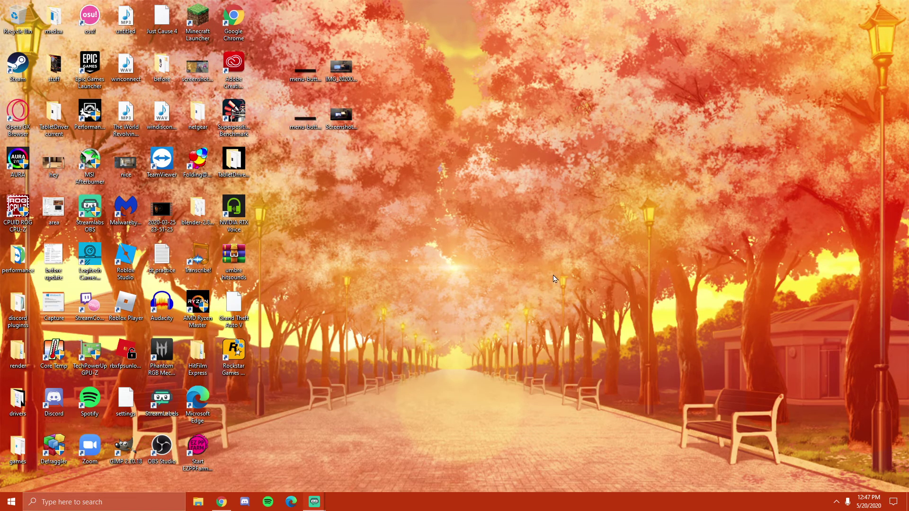
{"action": "right_click", "coordinate": [470, 281]}
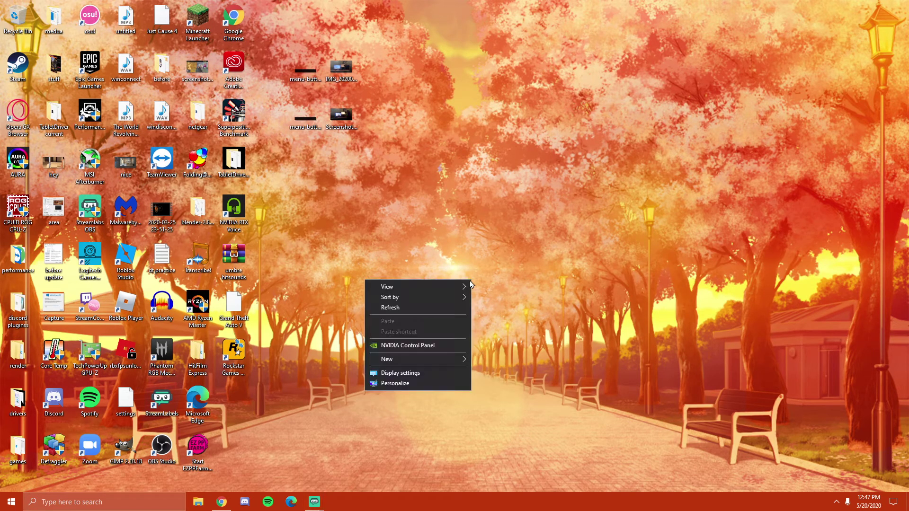
{"action": "left_click", "coordinate": [429, 346]}
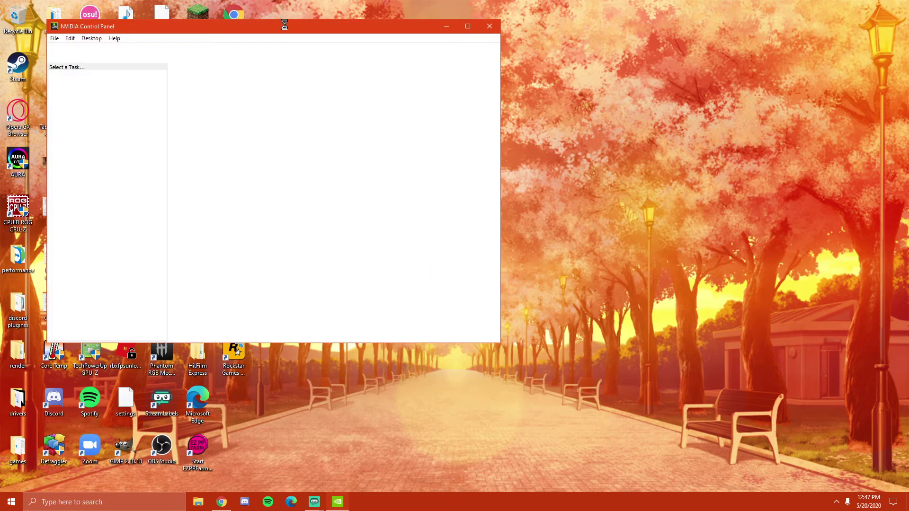
Show the Program Settings tab of Manage 3D Settings and launch osu!
{"action": "left_click_drag", "start_coordinate": [404, 55], "coordinate": [544, 55]}
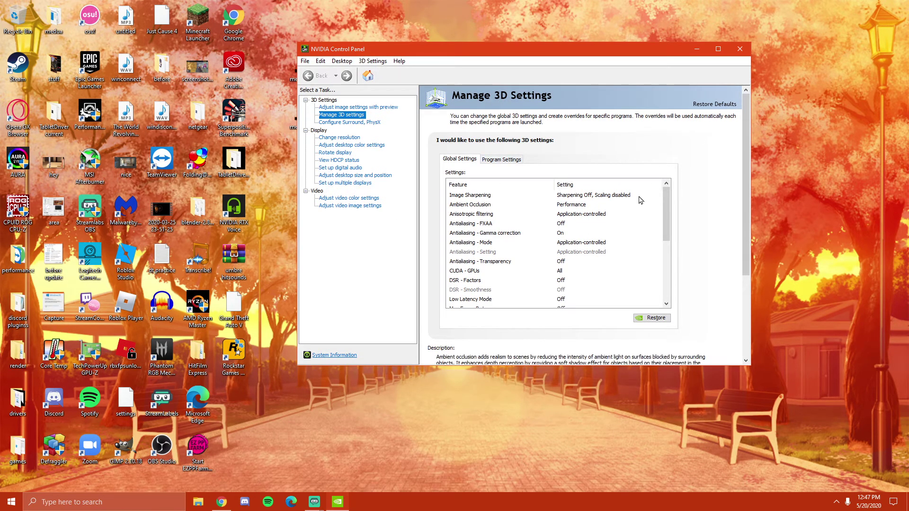
{"action": "left_click", "coordinate": [511, 160]}
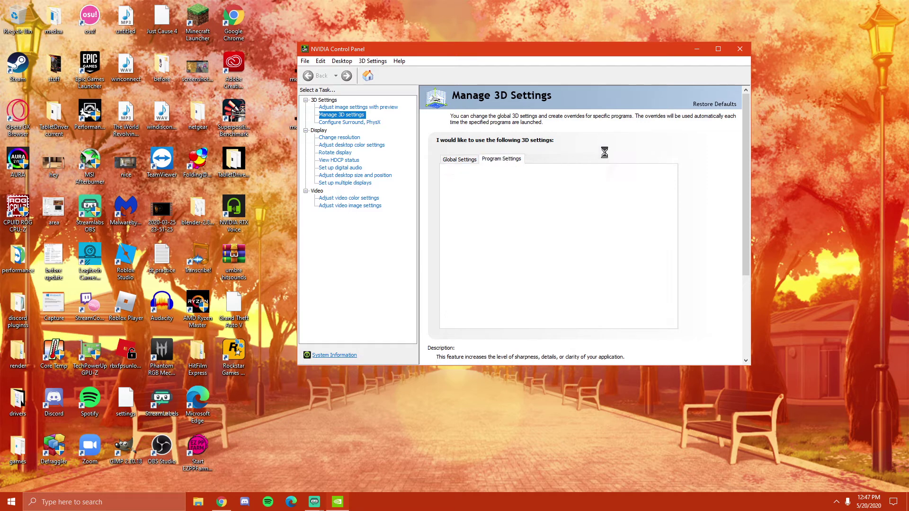
{"action": "left_click", "coordinate": [95, 18]}
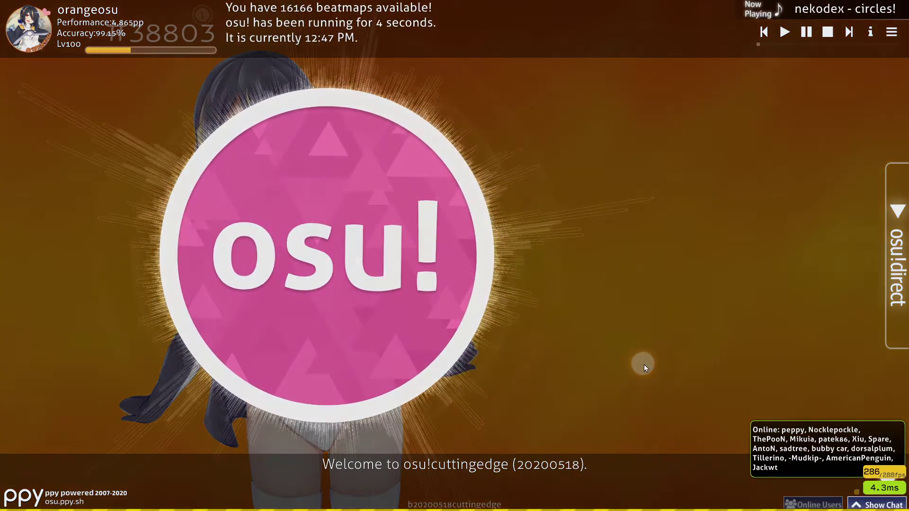
Exit osu! with Escape once it reaches the main menu.
{"action": "key", "text": "Escape"}
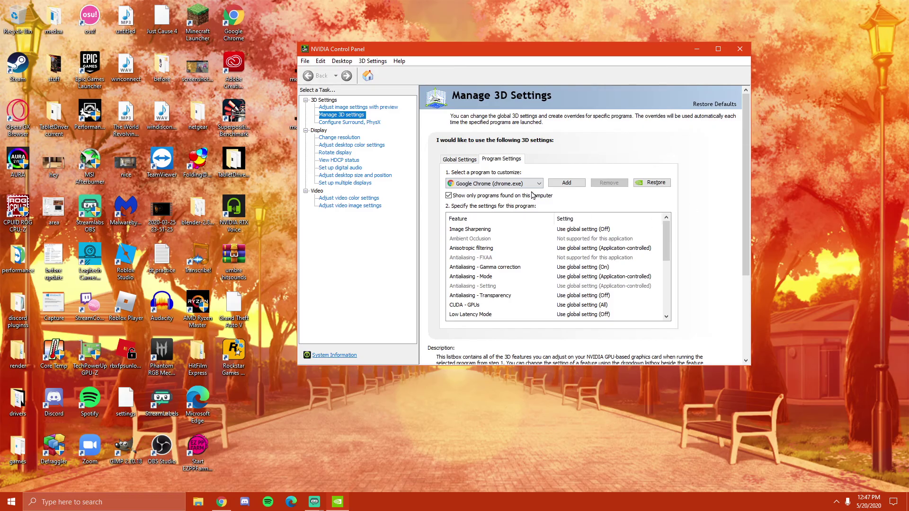
Add osu! as the customized program and keep OpenGL rendering GPU on Auto-select.
{"action": "left_click", "coordinate": [559, 183]}
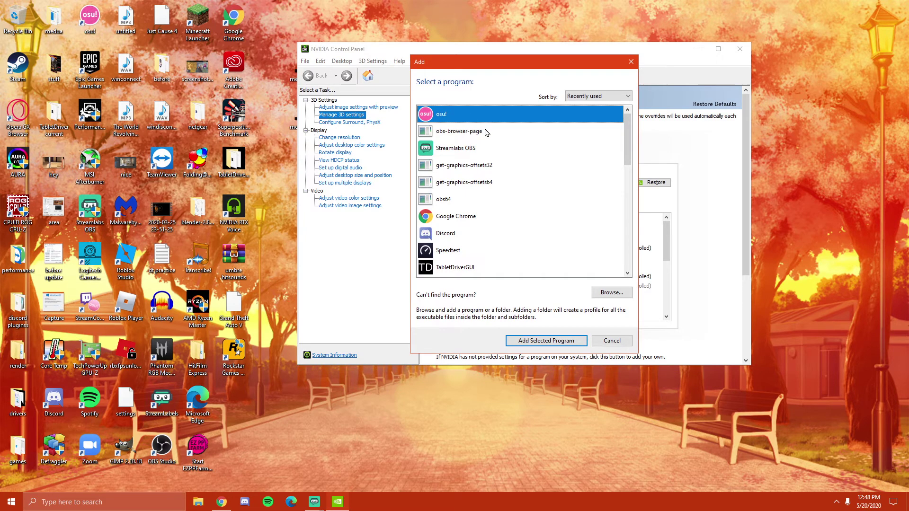
{"action": "left_click", "coordinate": [552, 340]}
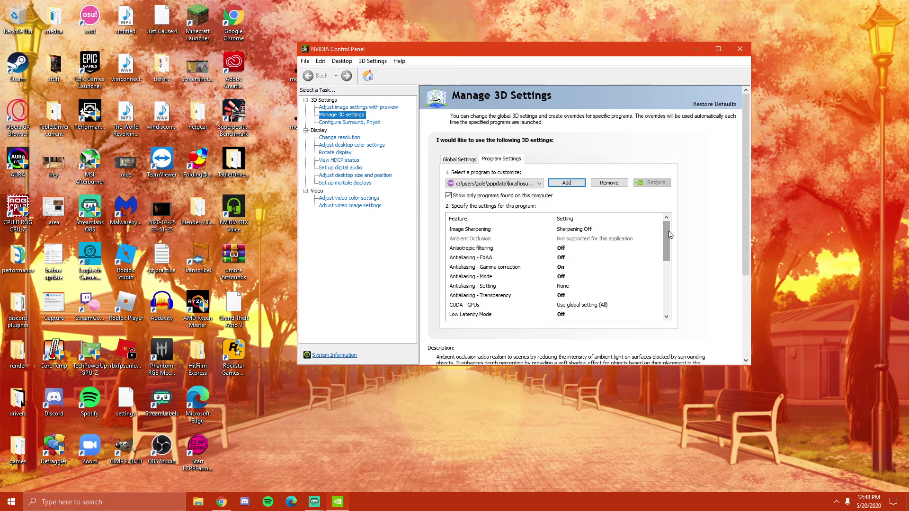
{"action": "left_click_drag", "start_coordinate": [669, 234], "coordinate": [671, 268]}
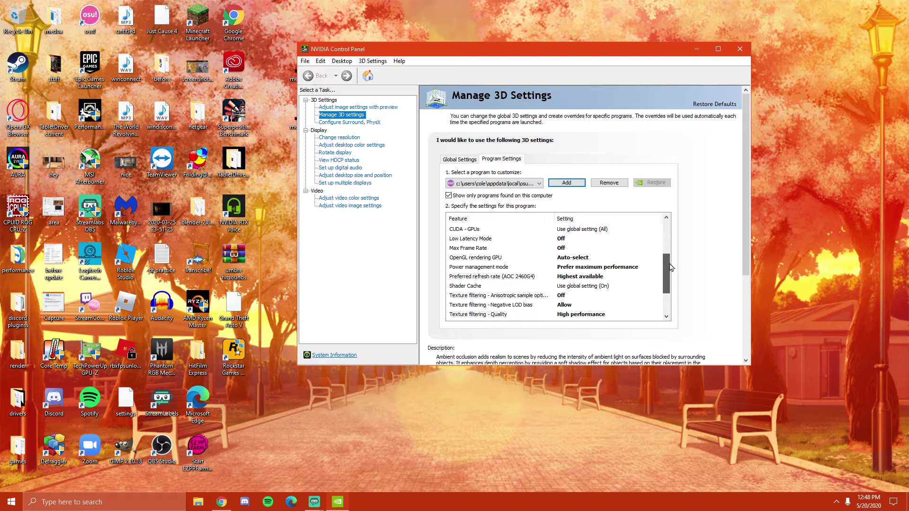
{"action": "left_click", "coordinate": [483, 258]}
{"action": "left_click", "coordinate": [627, 261]}
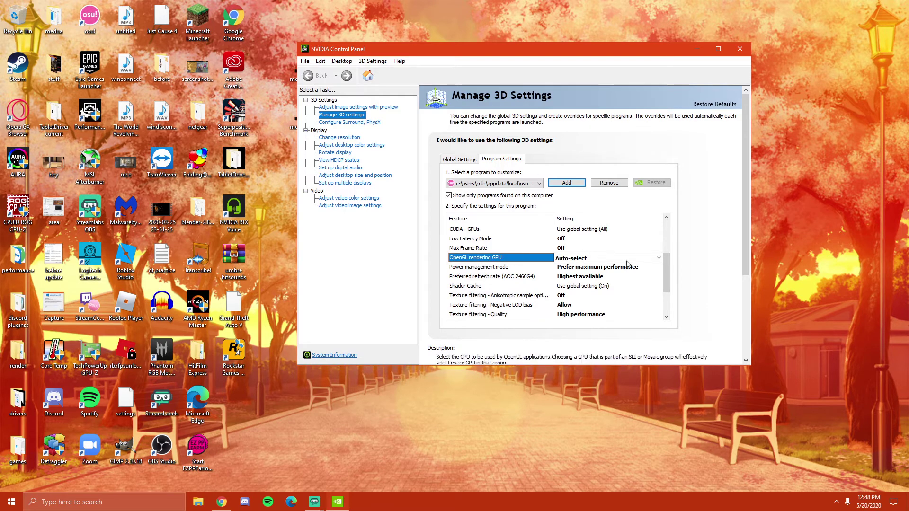
{"action": "left_click", "coordinate": [628, 262]}
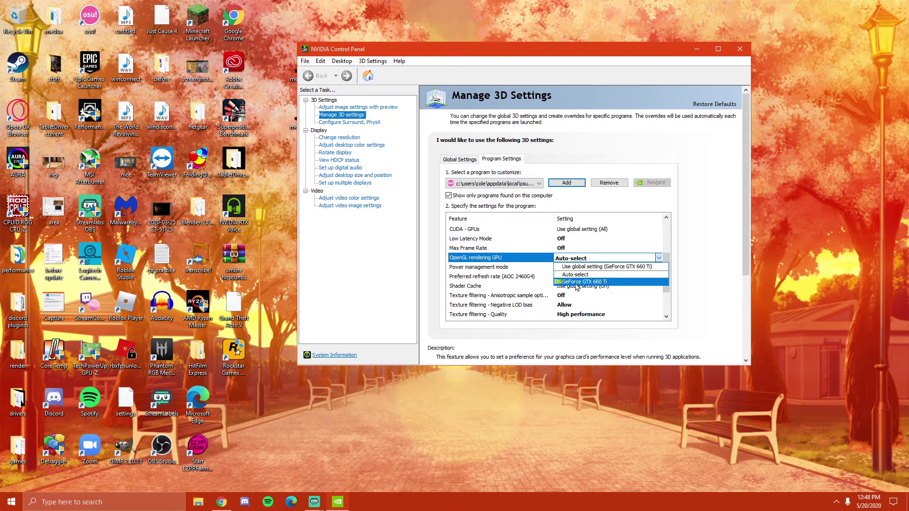
{"action": "left_click", "coordinate": [552, 269]}
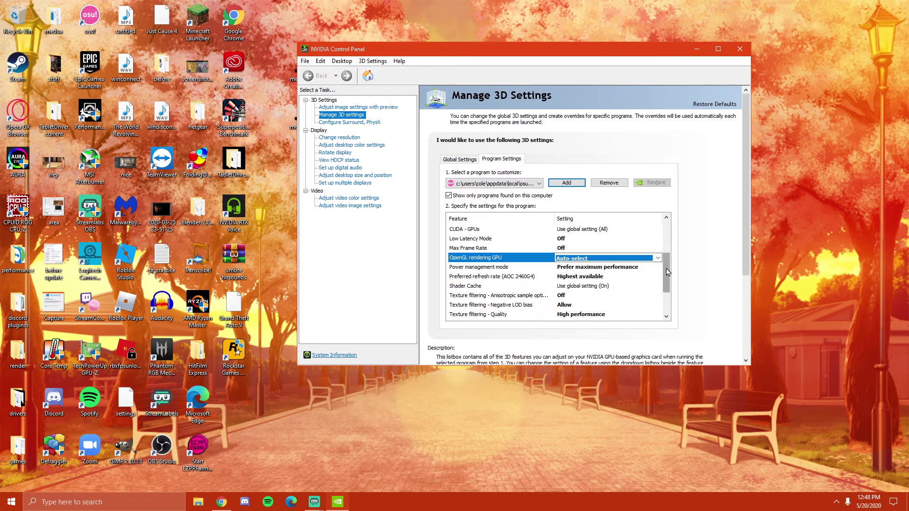
Scroll through osu!'s feature list past Antialiasing - Gamma correction toward vertical sync.
{"action": "scroll", "coordinate": [634, 265], "scroll_direction": "down", "scroll_amount": 3}
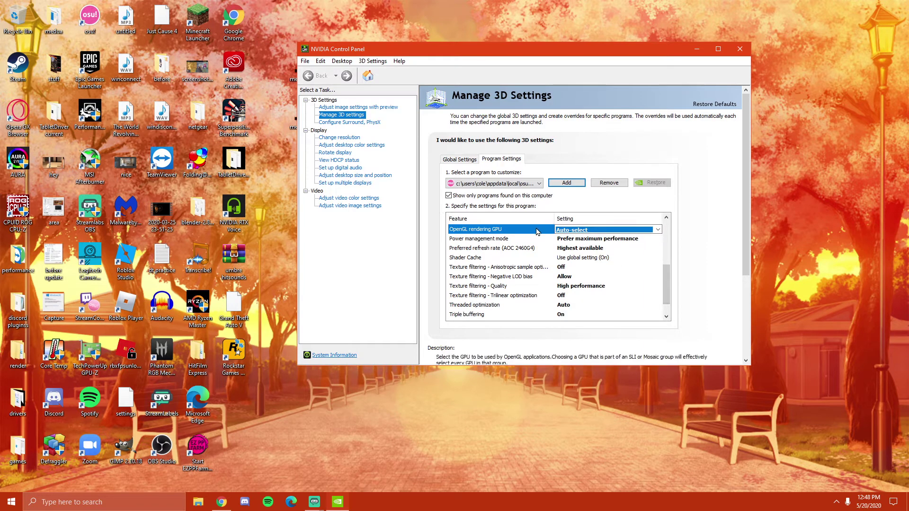
{"action": "left_click_drag", "start_coordinate": [668, 292], "coordinate": [666, 251]}
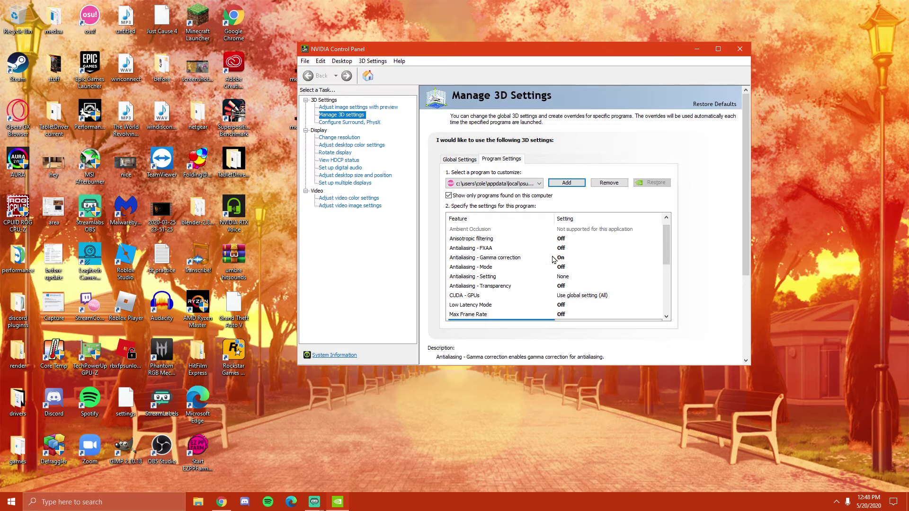
{"action": "left_click", "coordinate": [506, 261]}
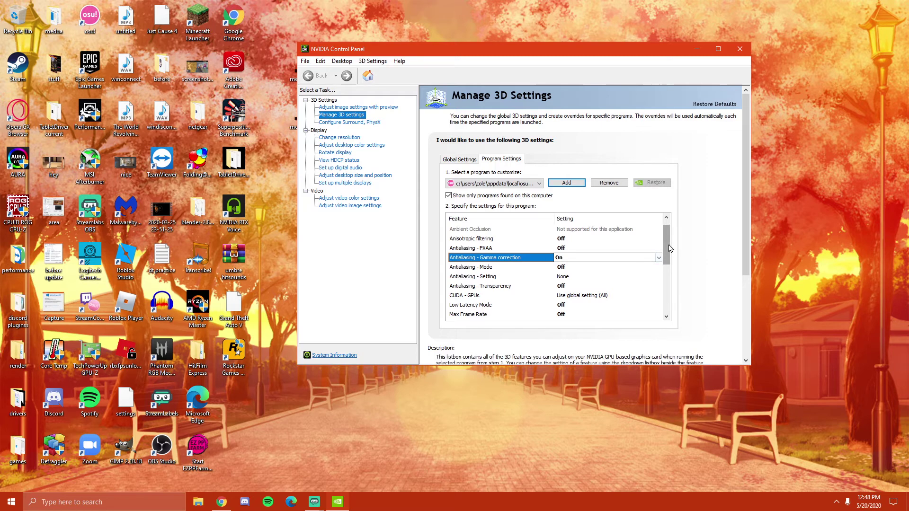
{"action": "scroll", "coordinate": [670, 261], "scroll_direction": "down", "scroll_amount": 1}
{"action": "scroll", "coordinate": [670, 261], "scroll_direction": "down", "scroll_amount": 2}
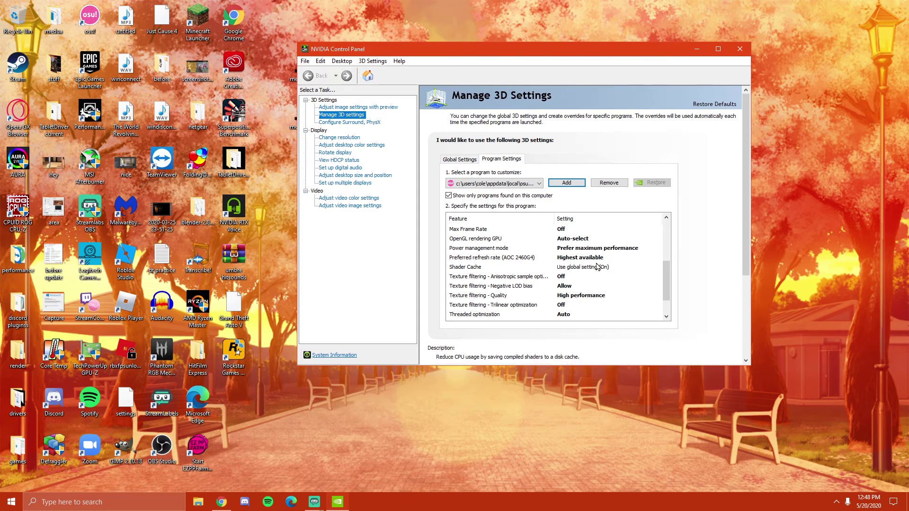
{"action": "scroll", "coordinate": [666, 280], "scroll_direction": "down", "scroll_amount": 1}
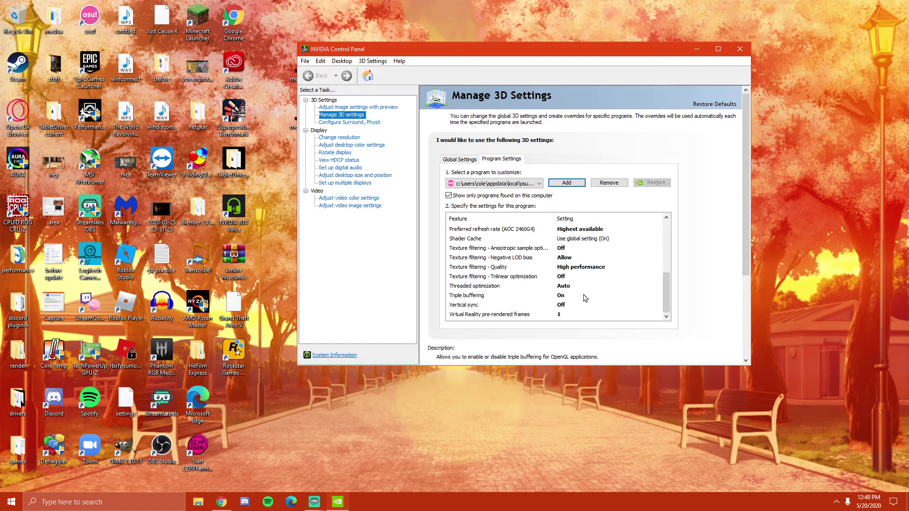
{"action": "left_click", "coordinate": [541, 305]}
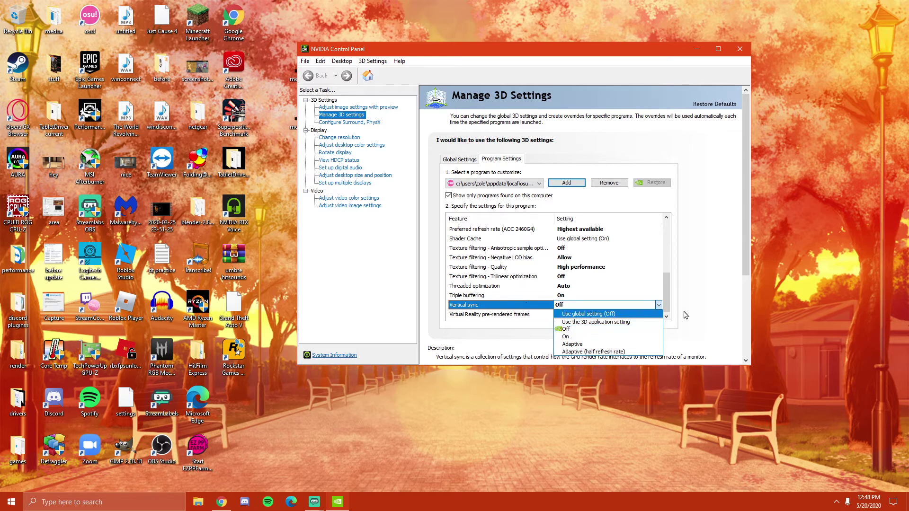
{"action": "left_click", "coordinate": [566, 329]}
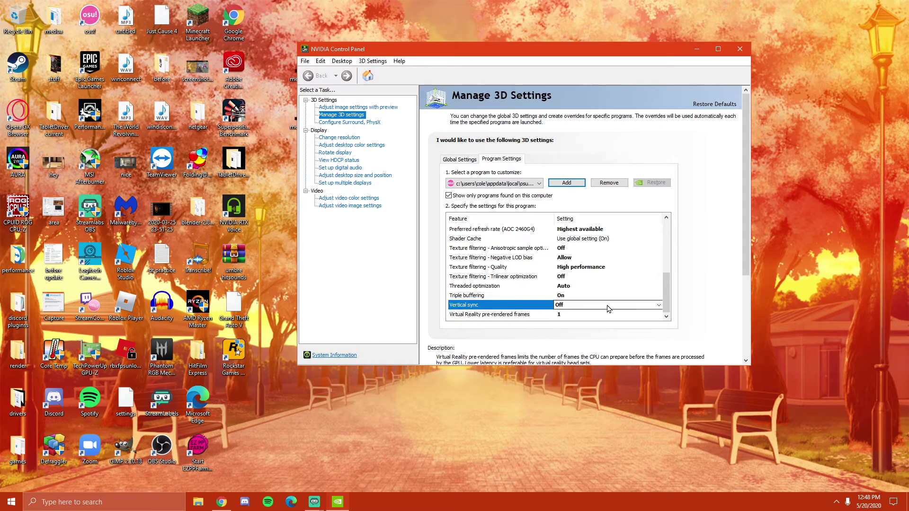
Widen the NVIDIA Control Panel window to show more of the settings list.
{"action": "mouse_move", "coordinate": [464, 310]}
{"action": "scroll", "coordinate": [752, 223], "scroll_direction": "down", "scroll_amount": 2}
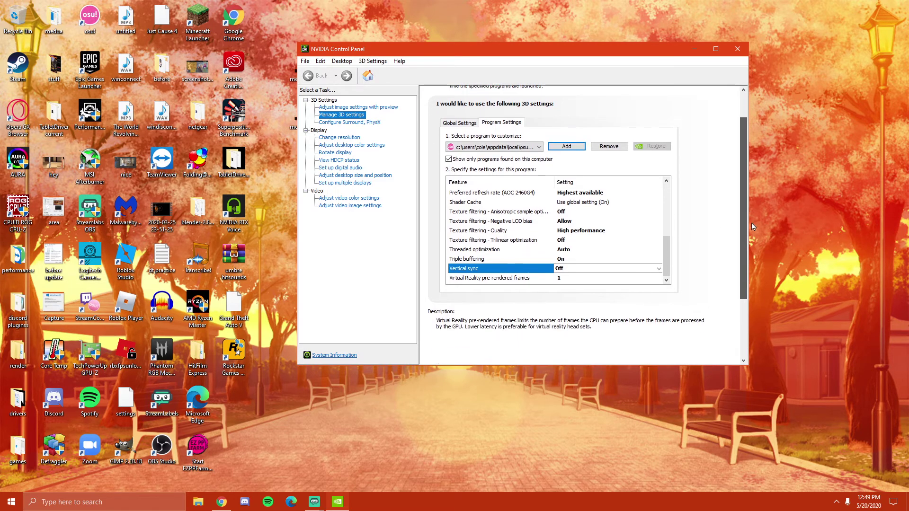
{"action": "scroll", "coordinate": [752, 223], "scroll_direction": "up", "scroll_amount": 2}
{"action": "left_click_drag", "start_coordinate": [748, 142], "coordinate": [802, 142]}
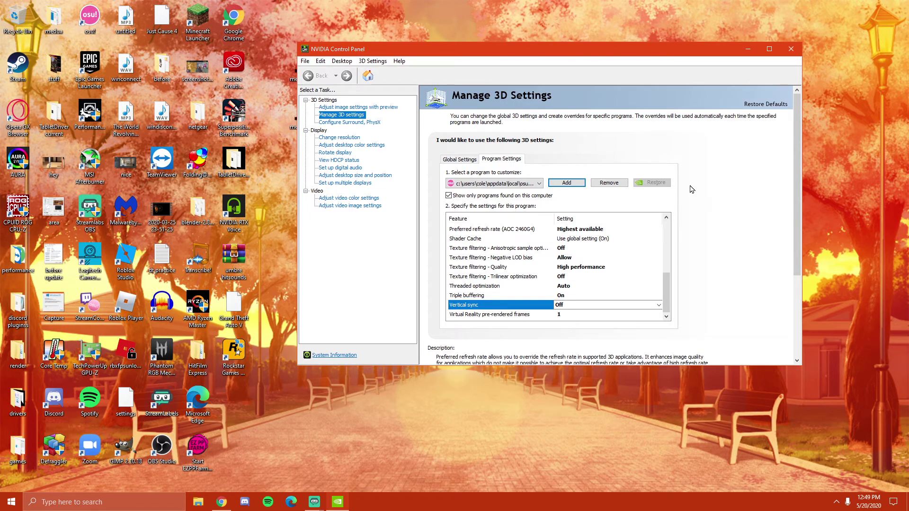
{"action": "left_click_drag", "start_coordinate": [666, 291], "coordinate": [684, 317]}
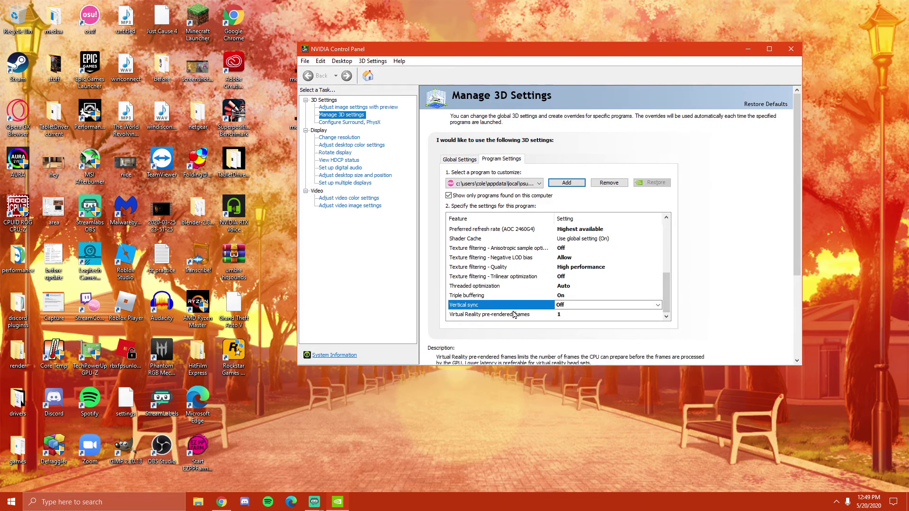
Keep Virtual Reality pre-rendered frames at 1 for the osu! profile.
{"action": "left_click", "coordinate": [529, 313]}
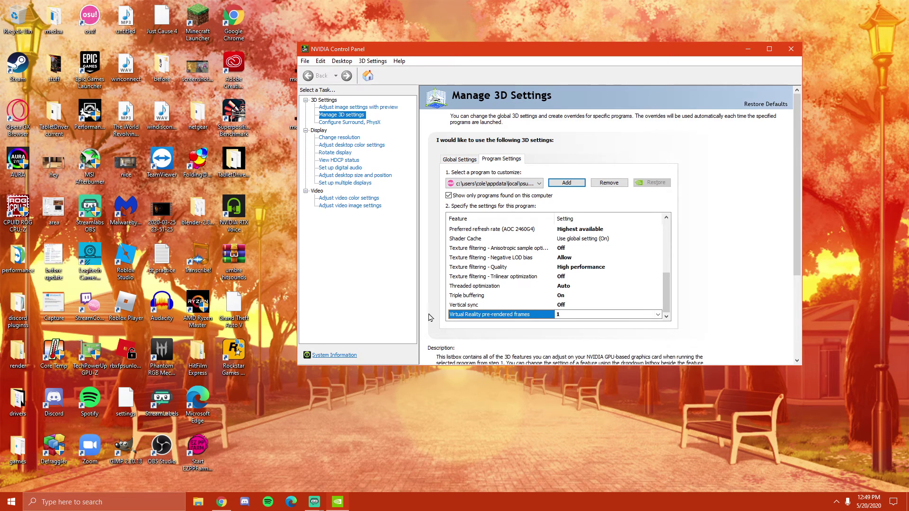
{"action": "scroll", "coordinate": [776, 236], "scroll_direction": "down", "scroll_amount": 3}
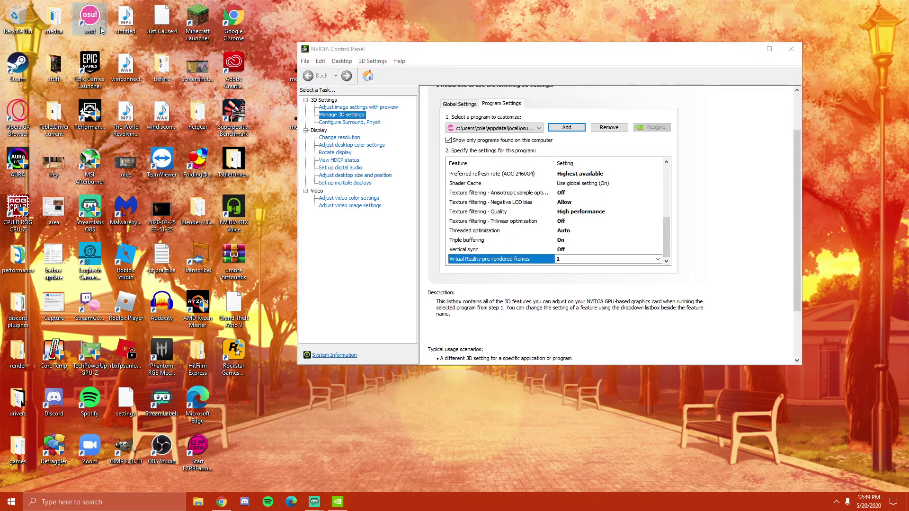
{"action": "left_click_drag", "start_coordinate": [797, 227], "coordinate": [798, 273]}
{"action": "scroll", "coordinate": [797, 266], "scroll_direction": "up", "scroll_amount": 2}
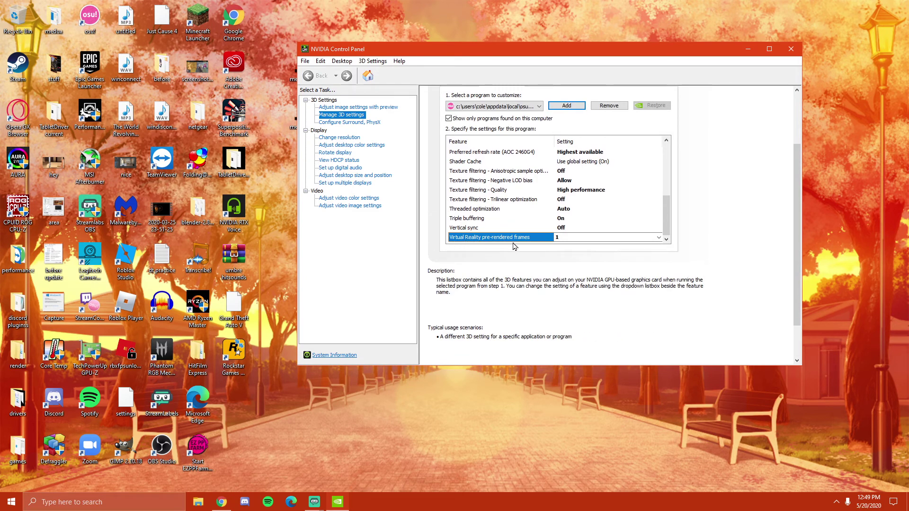
{"action": "mouse_move", "coordinate": [668, 229]}
{"action": "left_mouse_down"}
{"action": "mouse_move", "coordinate": [669, 185]}
{"action": "mouse_move", "coordinate": [669, 235]}
{"action": "left_mouse_up"}
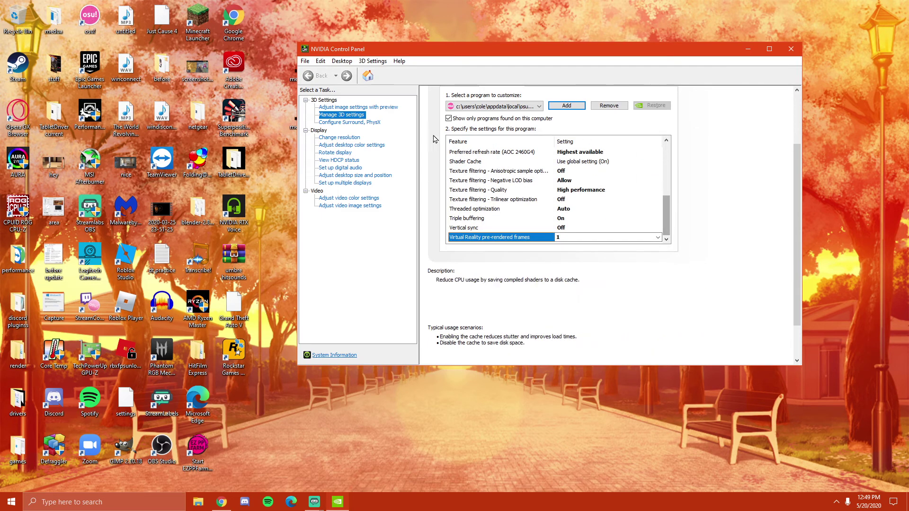
{"action": "mouse_move", "coordinate": [796, 212]}
{"action": "left_mouse_down"}
{"action": "mouse_move", "coordinate": [794, 165]}
{"action": "mouse_move", "coordinate": [795, 195]}
{"action": "left_mouse_up"}
{"action": "left_click", "coordinate": [582, 264]}
{"action": "left_click", "coordinate": [582, 264]}
{"action": "left_click", "coordinate": [582, 287]}
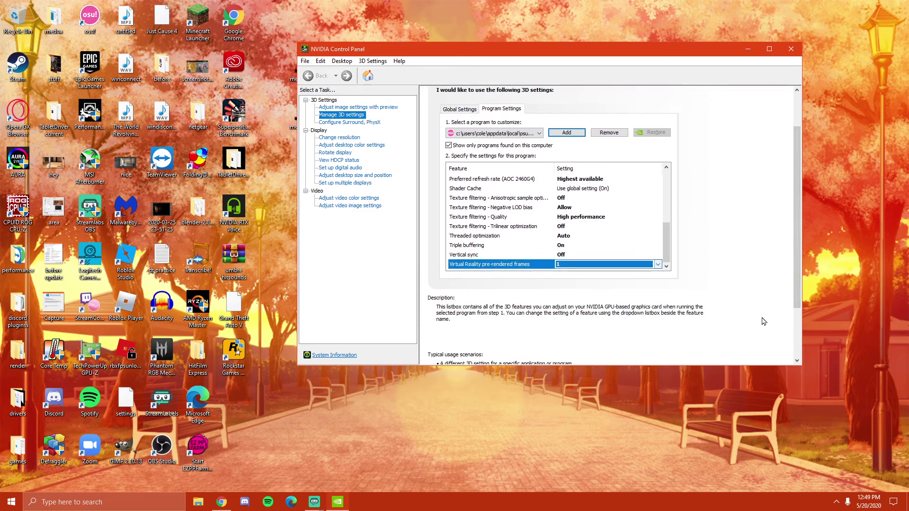
{"action": "left_click_drag", "start_coordinate": [666, 241], "coordinate": [681, 153]}
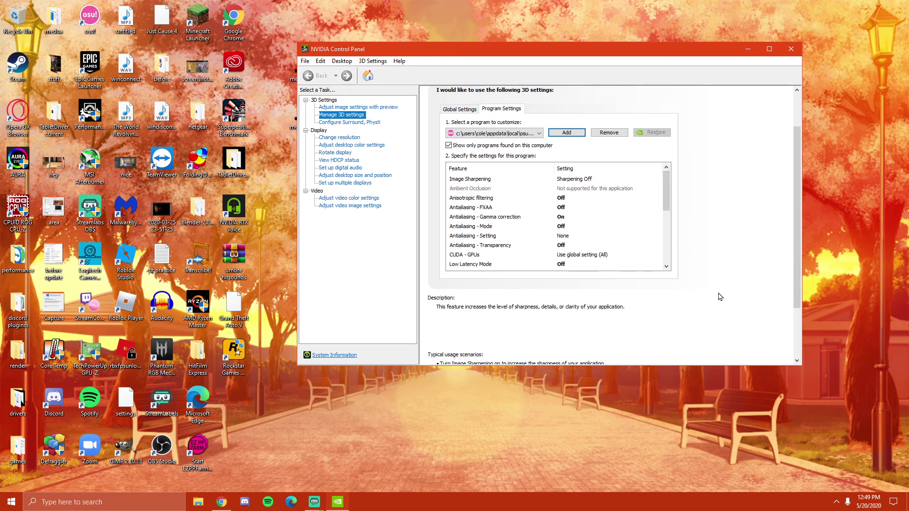
Reposition the window and show Manage 3D Settings' Global Settings tab.
{"action": "left_click_drag", "start_coordinate": [684, 51], "coordinate": [716, 85]}
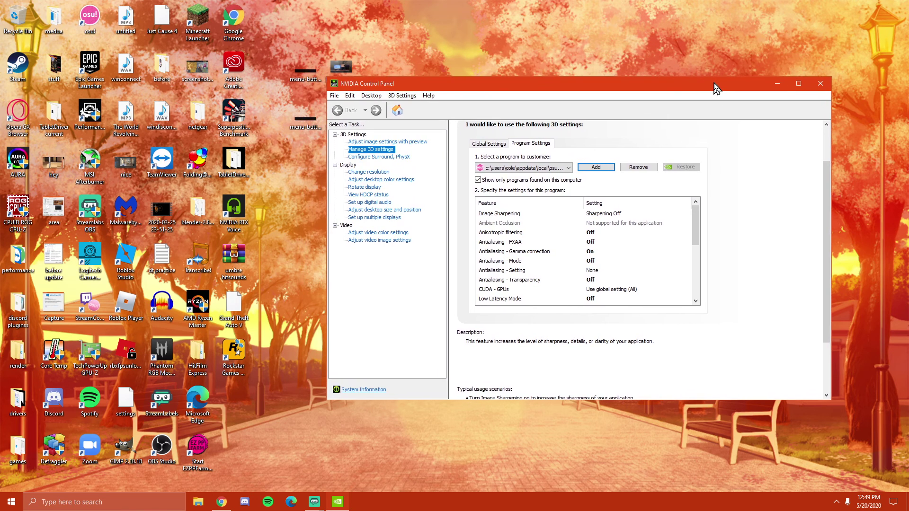
{"action": "left_click_drag", "start_coordinate": [828, 251], "coordinate": [826, 186]}
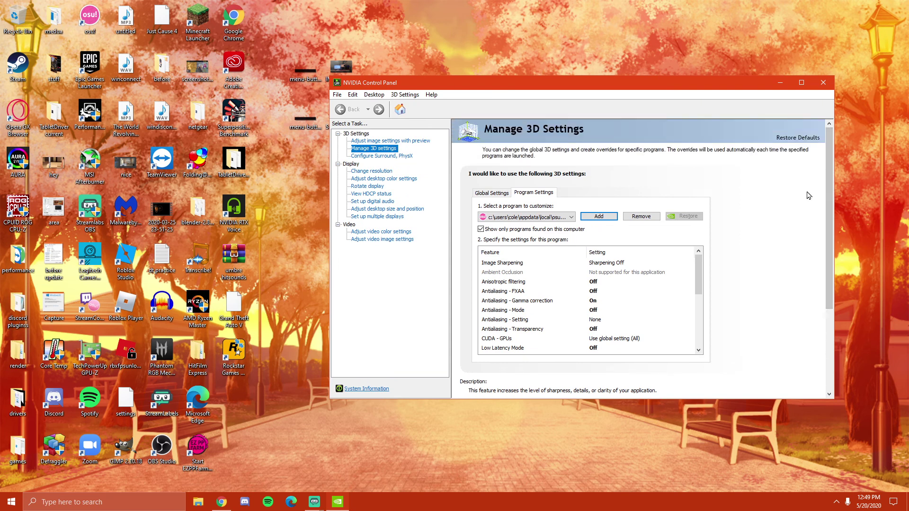
{"action": "left_click", "coordinate": [481, 194]}
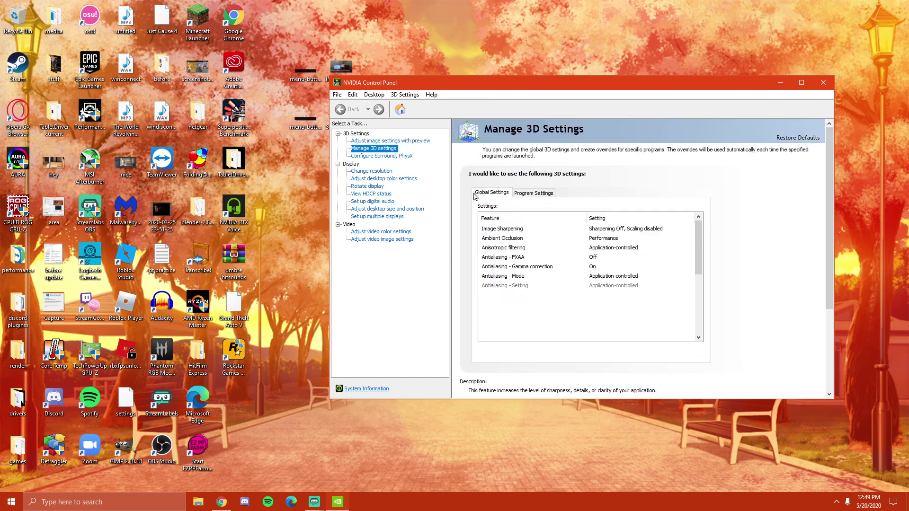